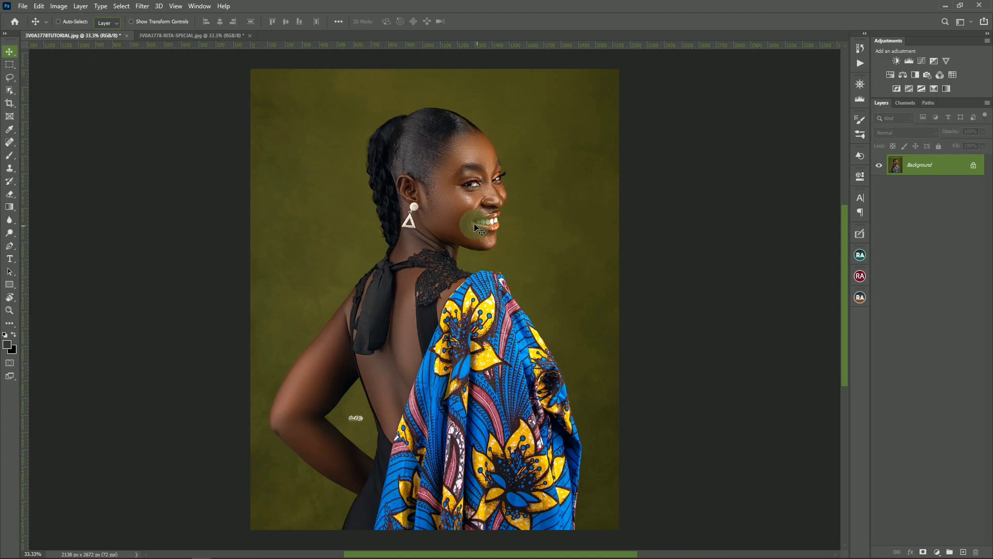
- Tile the two portrait documents side by side with Window > Arrange > 2-up Vertical
scroll(471, 220, "down", 1)
scroll(472, 220, "up", 1)
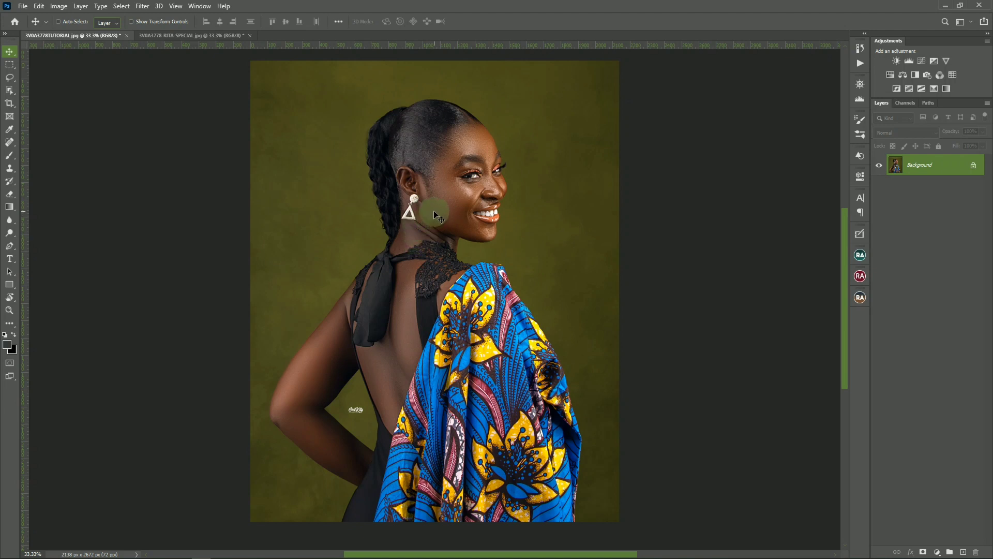
left_click(199, 6)
mouse_move(250, 18)
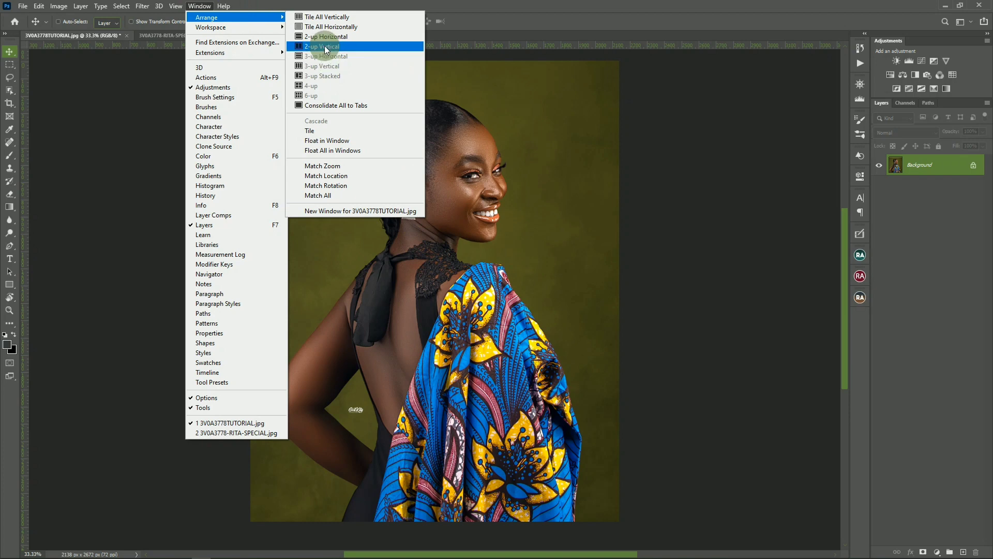
left_click(325, 46)
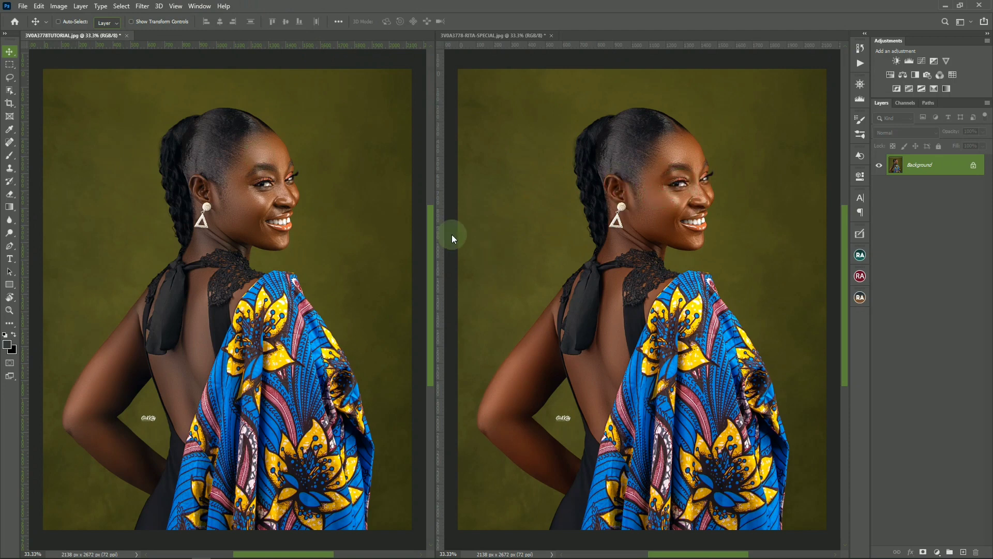
- Keep 3V0A3778-RITA-SPECIAL.jpg open and dock it back as a tab beside the tutorial portrait
left_click(551, 35)
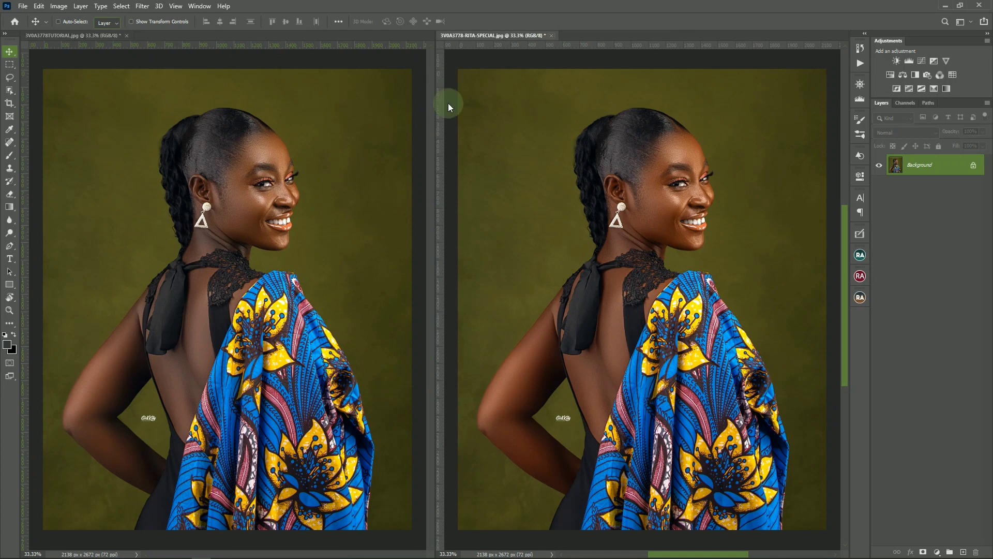
left_click(544, 216)
left_click_drag(297, 44, 272, 40)
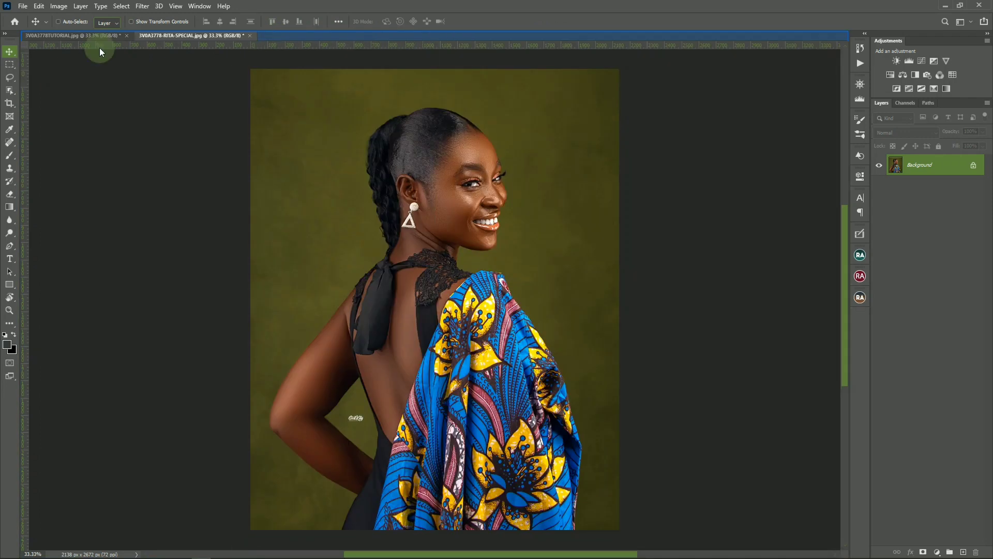
- On 3V0A3778TUTORIAL.jpg, add a Color Lookup layer and choose Load 3D LUT from its LUT list
left_click(100, 38)
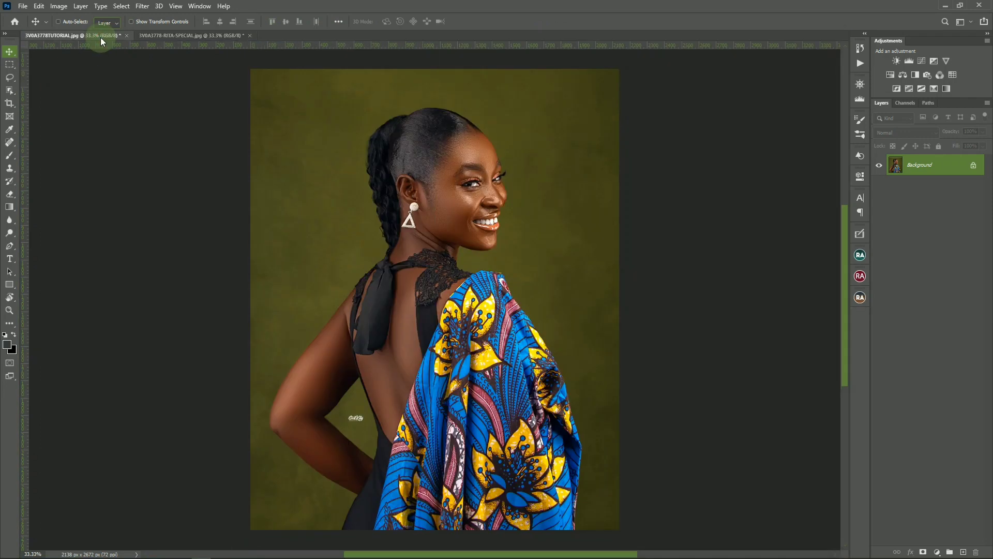
left_click(937, 552)
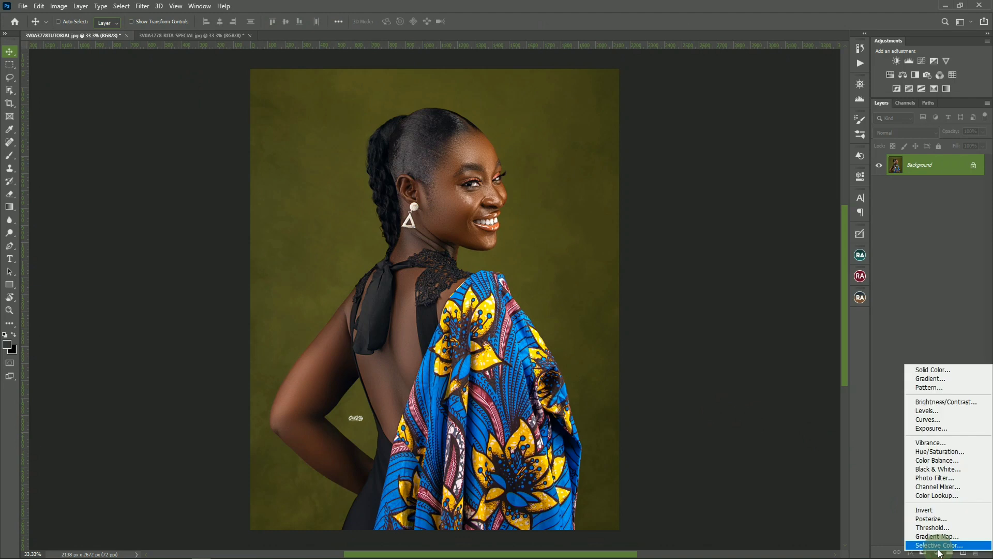
left_click(938, 494)
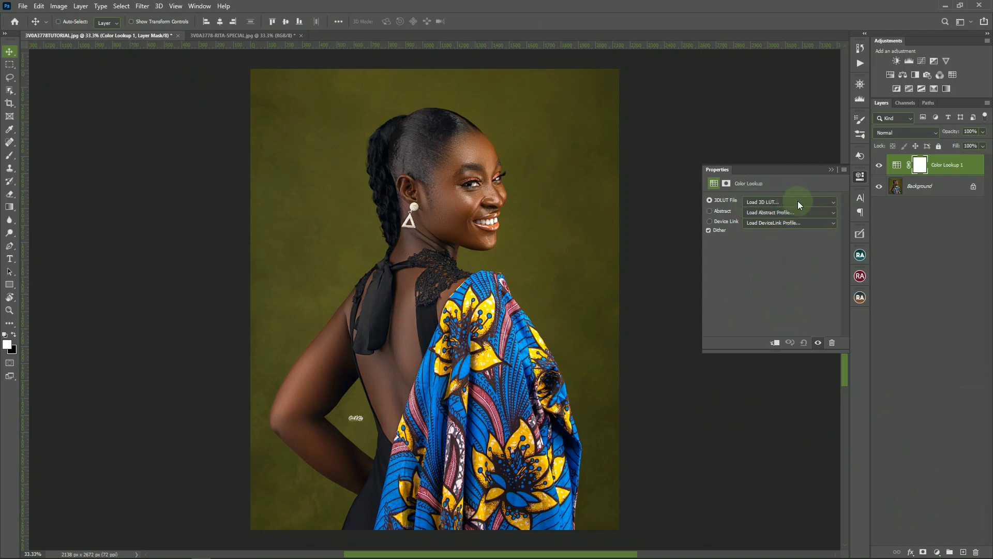
left_click(797, 201)
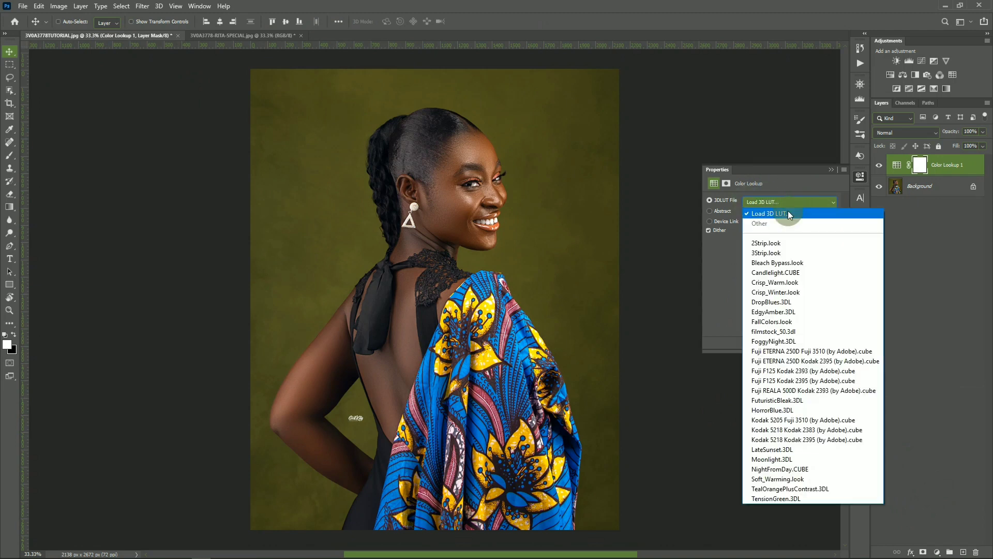
left_click(784, 213)
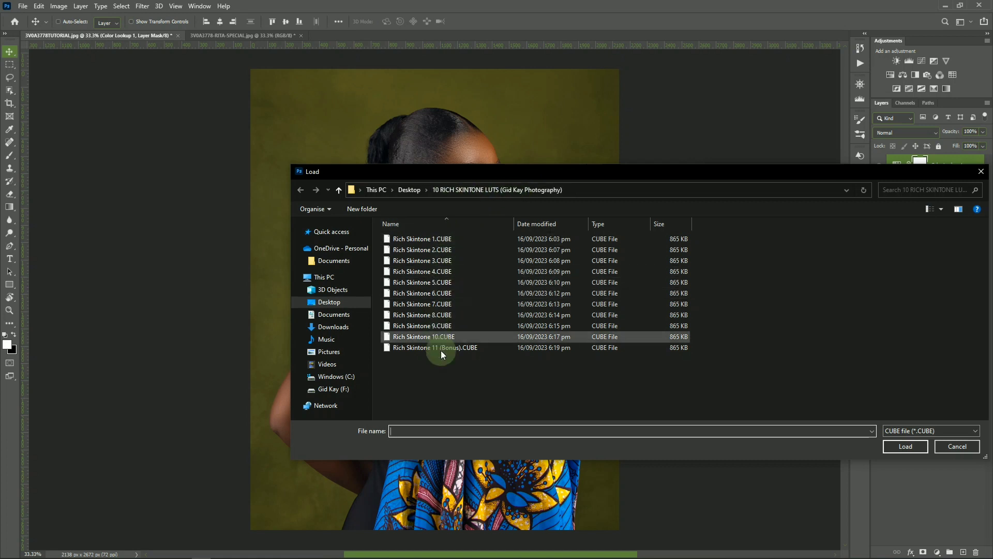
- Load Rich Skintone 1.CUBE as the 3D LUT and show the red mask overlay
left_click(447, 240)
left_click(906, 446)
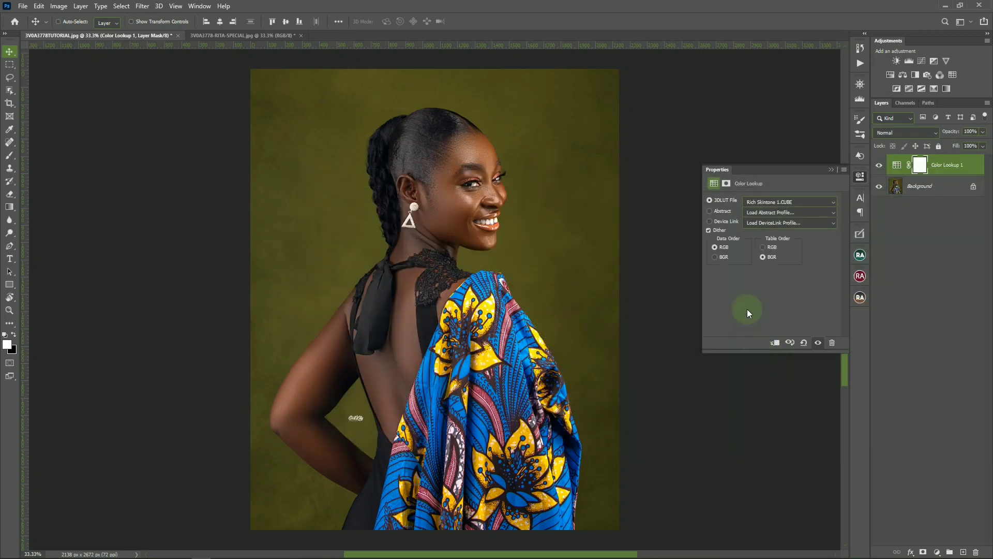
key("backslash")
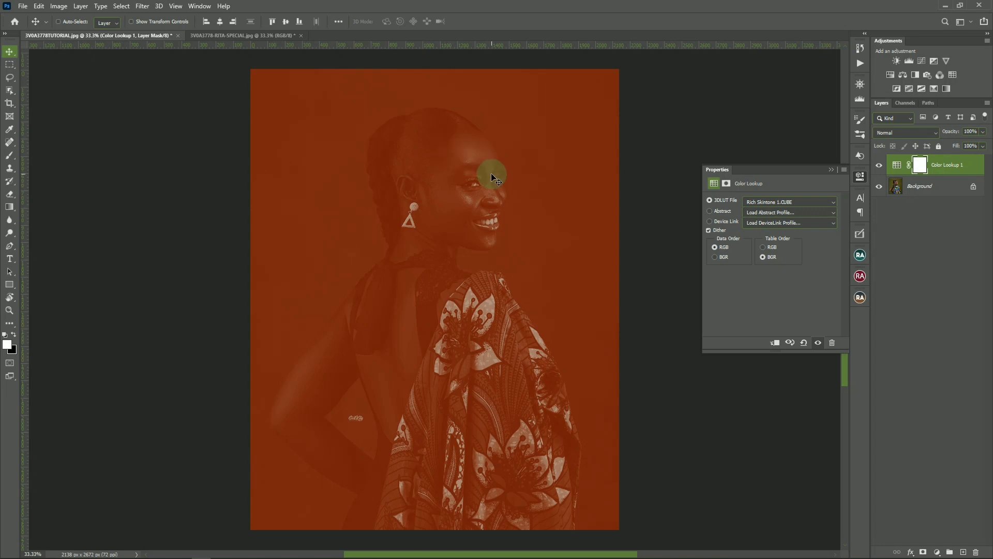
- Collapse the Properties panel and set the Color Lookup 1 layer's blend mode to Color
left_click(834, 160)
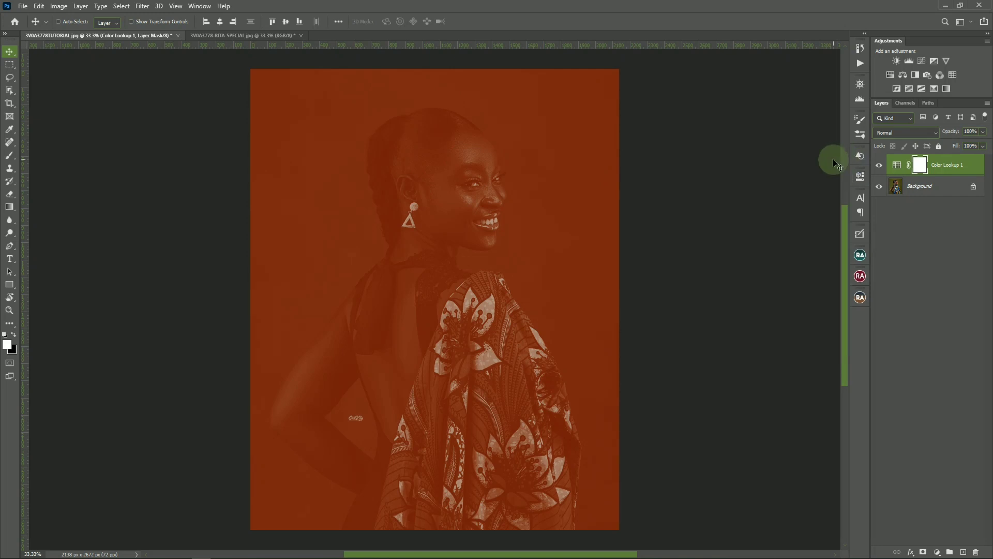
left_click(903, 133)
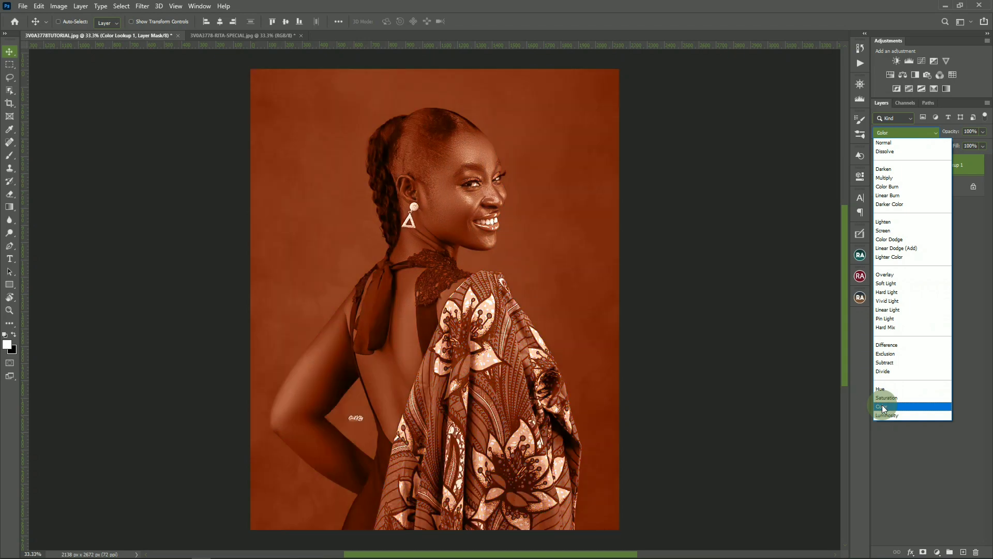
left_click(884, 407)
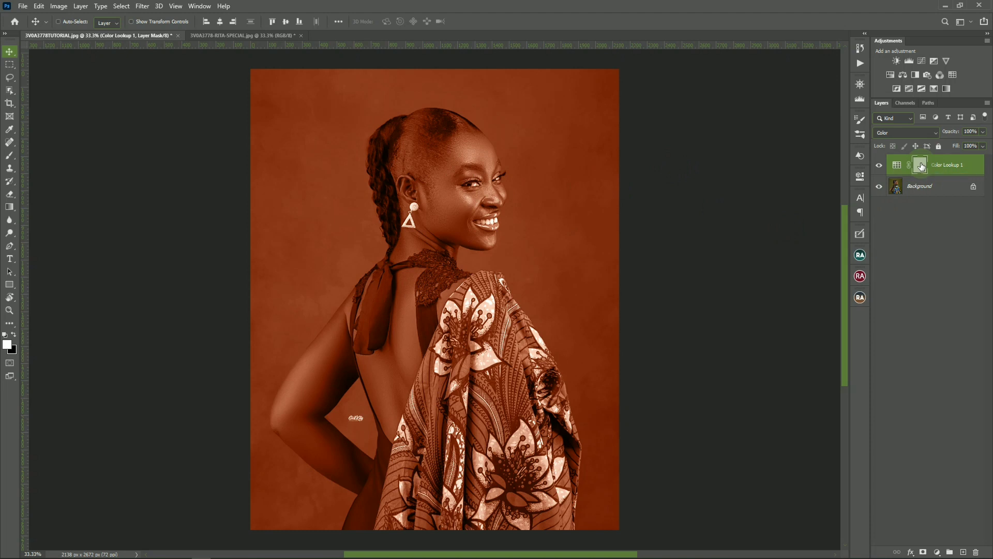
- Invert the Color Lookup 1 mask to black with Ctrl+I, then pick the Brush Tool
left_click_drag(921, 166, 923, 169)
key("ctrl+i")
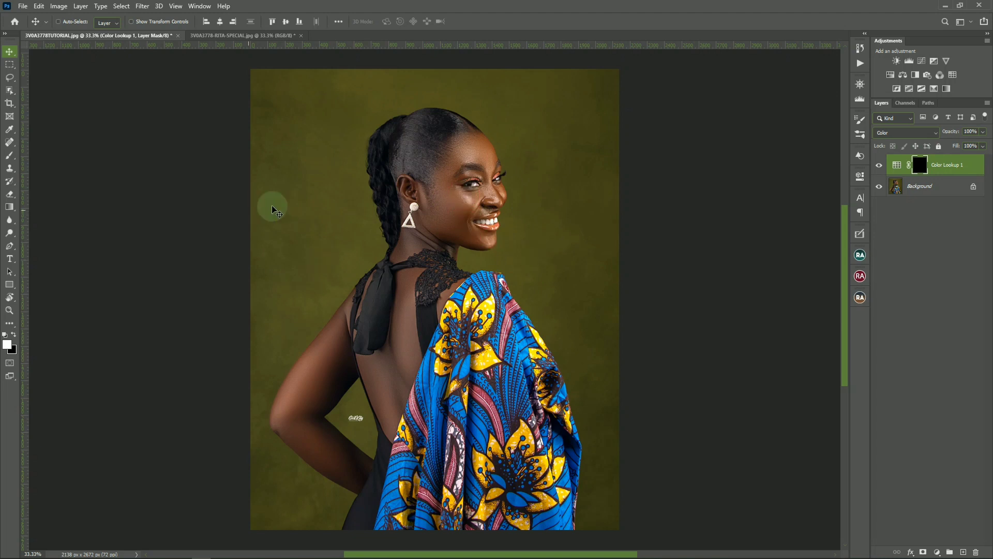
left_click_drag(11, 158, 47, 151)
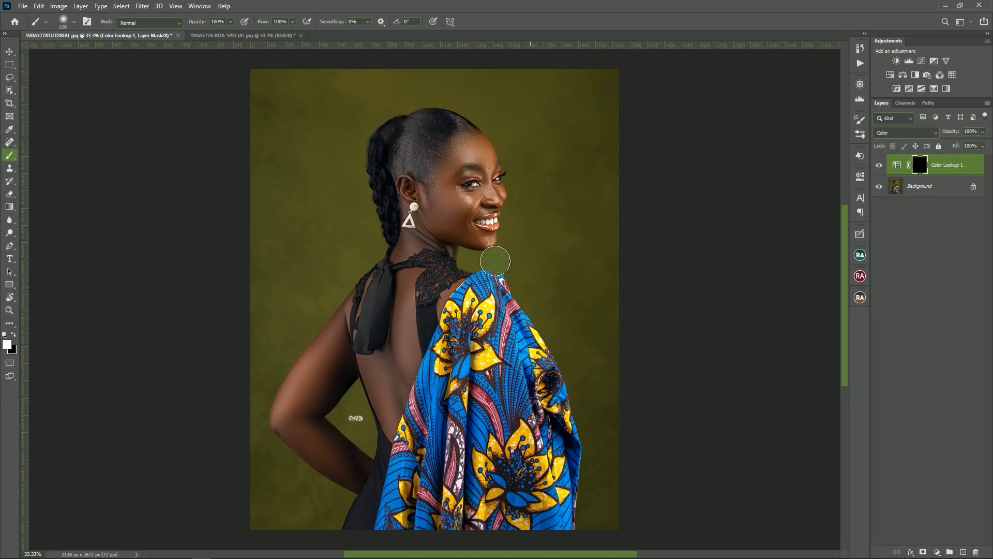
- Paint white into the mask at the shoulder, around the eye, eyelids and brow
left_click(501, 282)
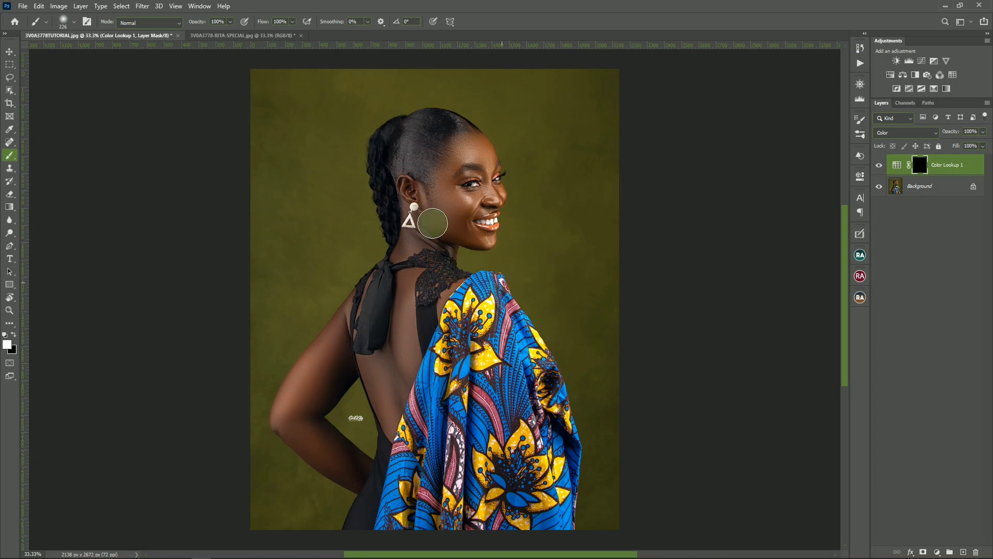
key("bracketleft")
key("bracketleft")
key("bracketleft")
key("bracketleft")
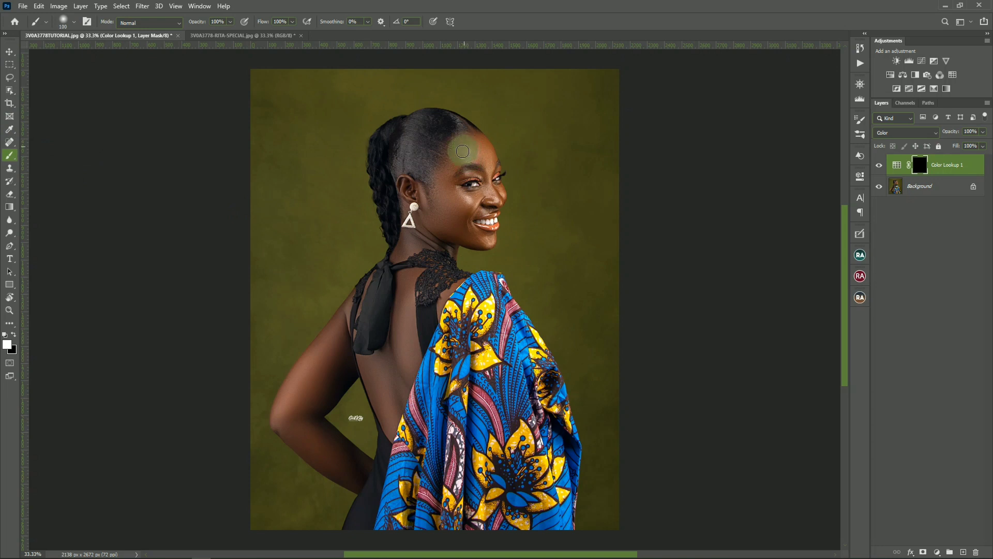
key("bracketright")
key("bracketright")
mouse_move(460, 150)
left_mouse_down()
mouse_move(460, 174)
mouse_move(448, 156)
mouse_move(466, 183)
mouse_move(457, 180)
mouse_move(478, 184)
mouse_move(457, 188)
mouse_move(487, 194)
mouse_move(477, 175)
mouse_move(467, 180)
mouse_move(486, 203)
mouse_move(468, 194)
left_mouse_up()
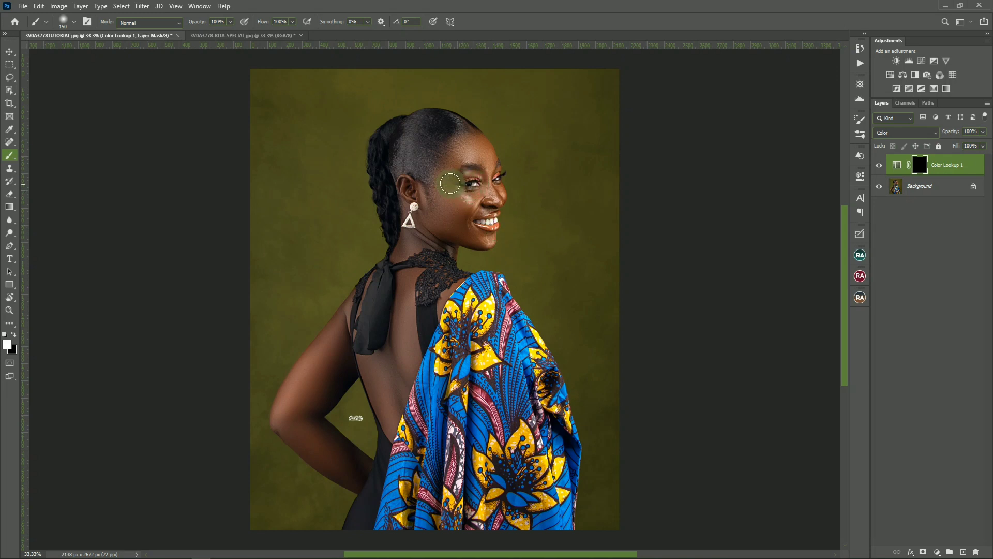
key("bracketright")
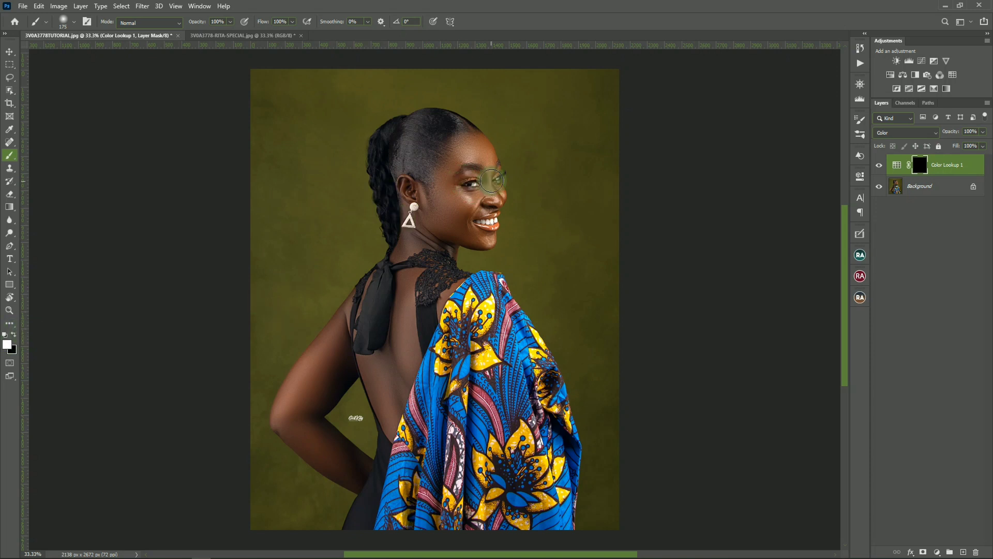
mouse_move(516, 171)
left_mouse_down()
mouse_move(454, 161)
mouse_move(447, 194)
mouse_move(448, 166)
mouse_move(435, 187)
mouse_move(463, 142)
mouse_move(460, 157)
mouse_move(475, 145)
mouse_move(484, 167)
mouse_move(485, 156)
mouse_move(480, 202)
mouse_move(452, 186)
mouse_move(439, 218)
mouse_move(432, 196)
mouse_move(443, 218)
mouse_move(428, 192)
mouse_move(458, 225)
mouse_move(468, 200)
mouse_move(489, 208)
mouse_move(451, 215)
mouse_move(468, 222)
mouse_move(467, 232)
mouse_move(431, 214)
mouse_move(439, 232)
mouse_move(421, 194)
mouse_move(428, 232)
mouse_move(401, 255)
mouse_move(430, 236)
mouse_move(454, 245)
mouse_move(464, 233)
mouse_move(490, 237)
mouse_move(457, 211)
mouse_move(464, 185)
mouse_move(433, 200)
mouse_move(411, 186)
mouse_move(432, 218)
mouse_move(403, 279)
mouse_move(410, 360)
mouse_move(399, 371)
mouse_move(385, 350)
mouse_move(382, 427)
mouse_move(377, 383)
mouse_move(381, 371)
mouse_move(382, 401)
mouse_move(393, 404)
mouse_move(385, 426)
mouse_move(408, 303)
mouse_move(404, 386)
mouse_move(390, 423)
mouse_move(428, 296)
mouse_move(428, 304)
mouse_move(456, 288)
left_mouse_up()
- Paint the warm tone onto the upper arm, then return to the brush at size 80
key("bracketleft")
key("bracketleft")
key("bracketleft")
key("bracketleft")
left_click_drag(353, 326, 346, 306)
key("bracketright")
key("bracketright")
key("bracketright")
key("bracketright")
mouse_move(313, 381)
left_mouse_down()
mouse_move(299, 397)
mouse_move(339, 325)
mouse_move(282, 426)
mouse_move(354, 330)
mouse_move(316, 393)
mouse_move(345, 372)
mouse_move(308, 416)
mouse_move(325, 445)
mouse_move(314, 421)
mouse_move(364, 470)
mouse_move(292, 427)
mouse_move(303, 451)
mouse_move(359, 485)
mouse_move(335, 457)
mouse_move(358, 466)
mouse_move(314, 427)
left_mouse_up()
key("v")
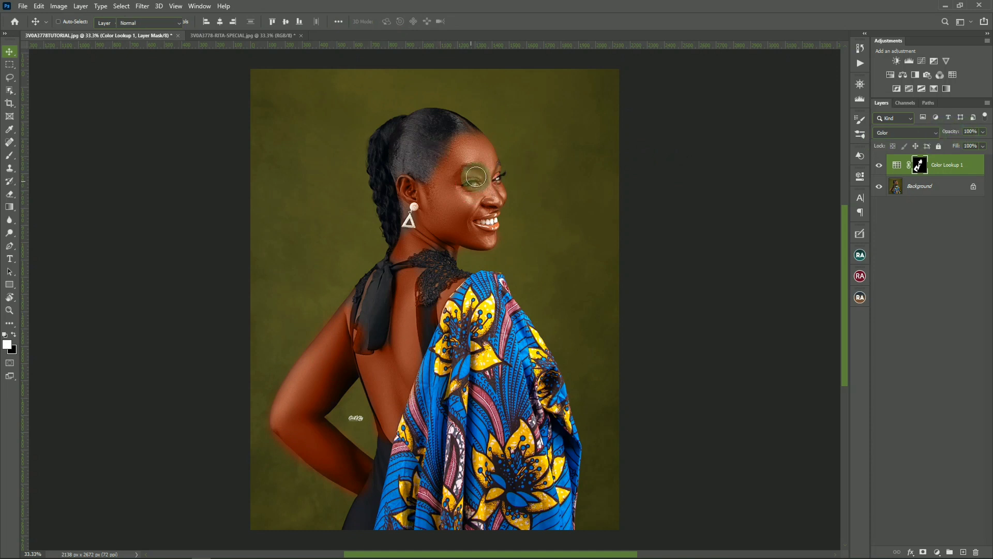
key("b")
key("bracketleft")
key("bracketleft")
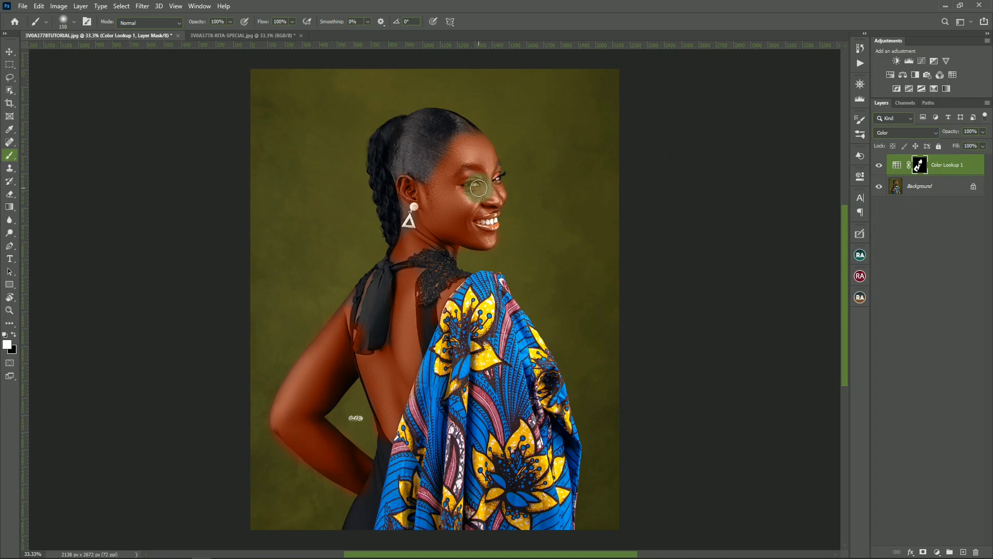
key("bracketleft")
key("bracketleft")
- Undo the stray eyelid stroke and paint black over the eyelid with a smaller brush
scroll(471, 184, "up", 4)
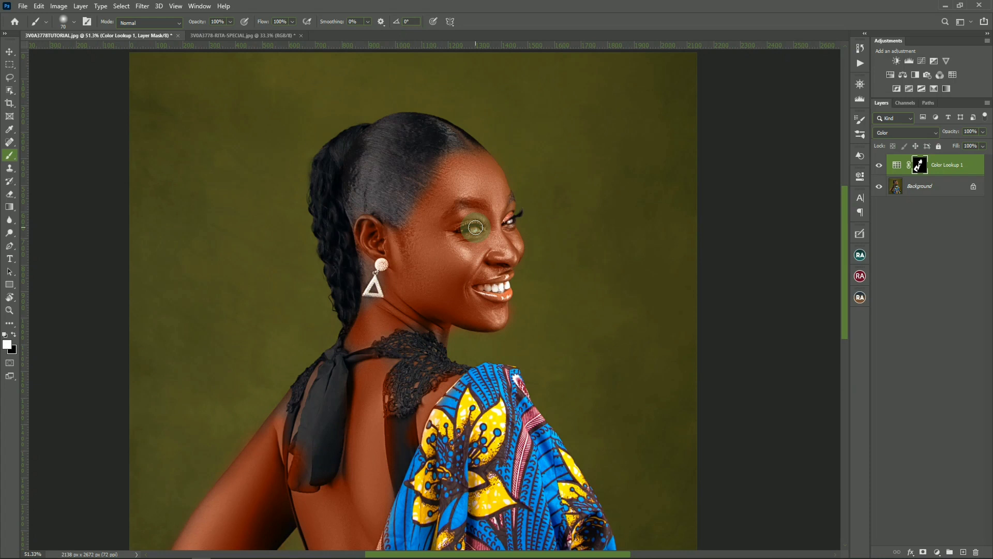
left_click_drag(475, 227, 464, 233)
key("x")
key("ctrl+z")
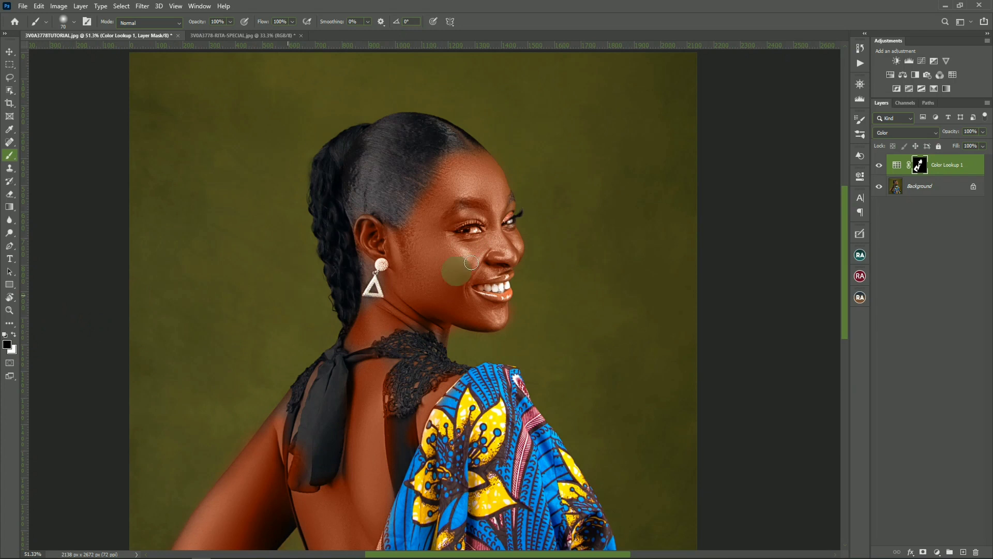
key("bracketleft")
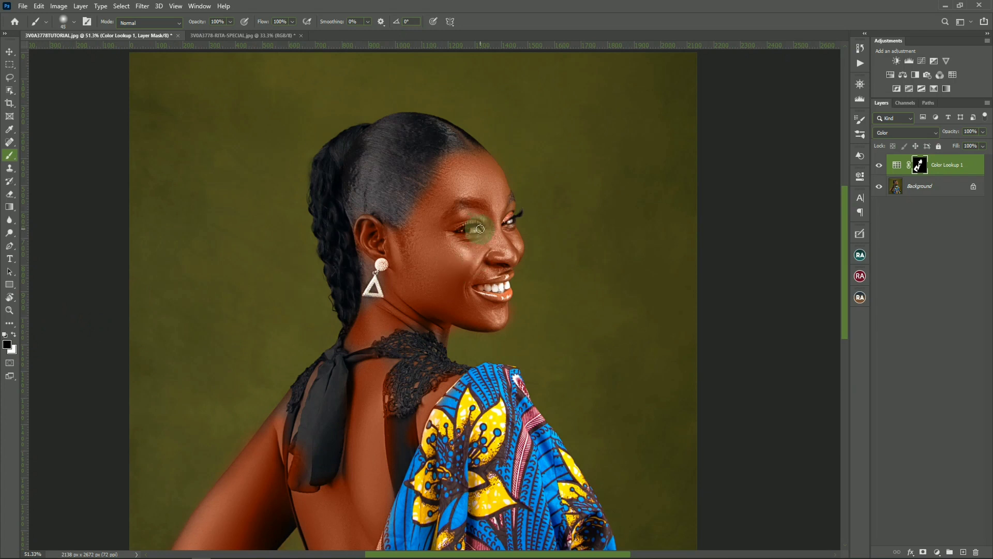
left_click_drag(476, 229, 458, 227)
key("bracketright")
key("x")
key("backslash")
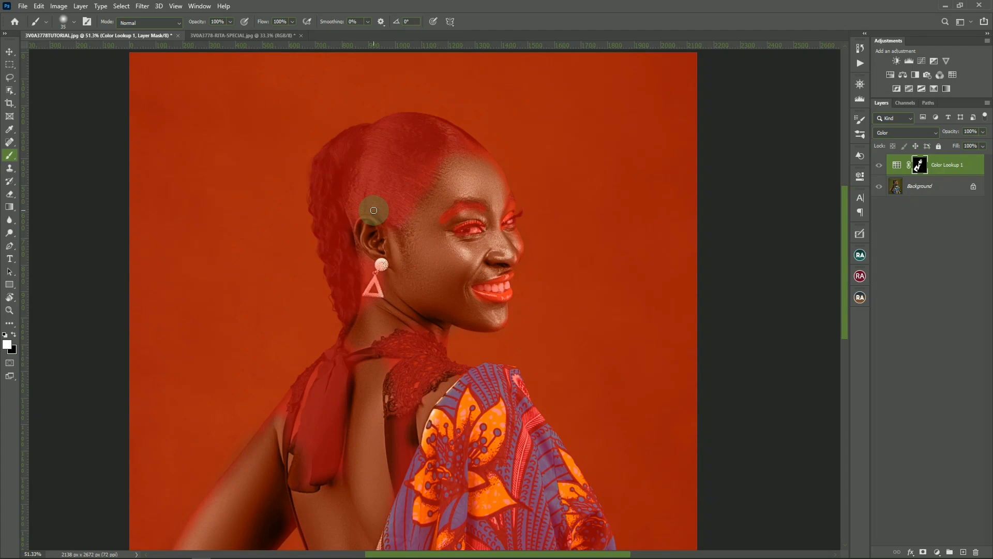
scroll(373, 212, "down", 3, "alt")
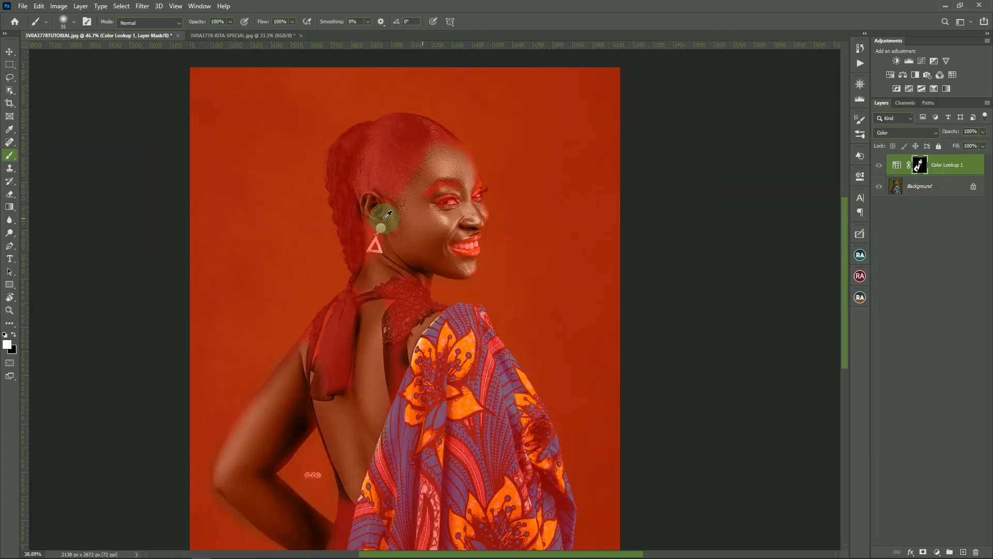
scroll(388, 214, "down", 2, "alt")
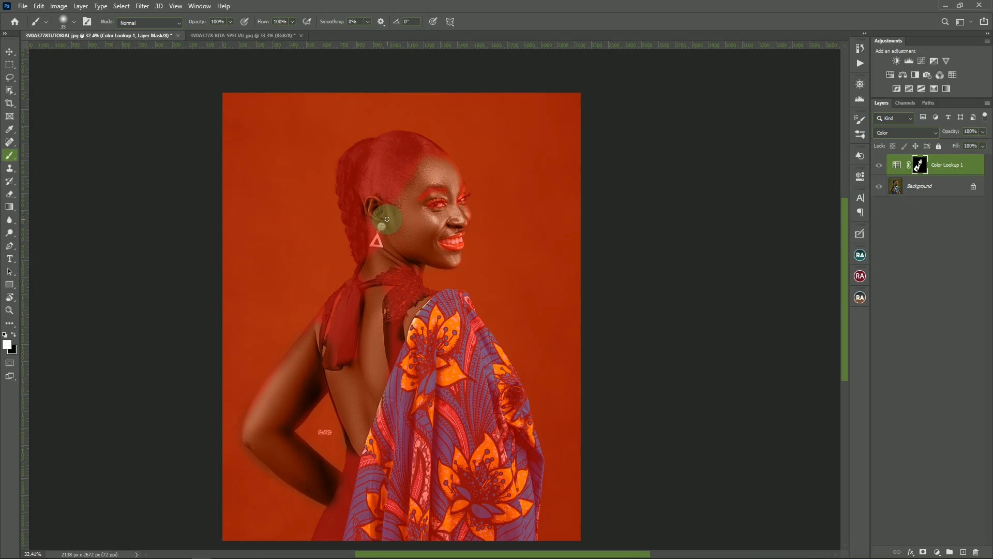
key("x")
key("backslash")
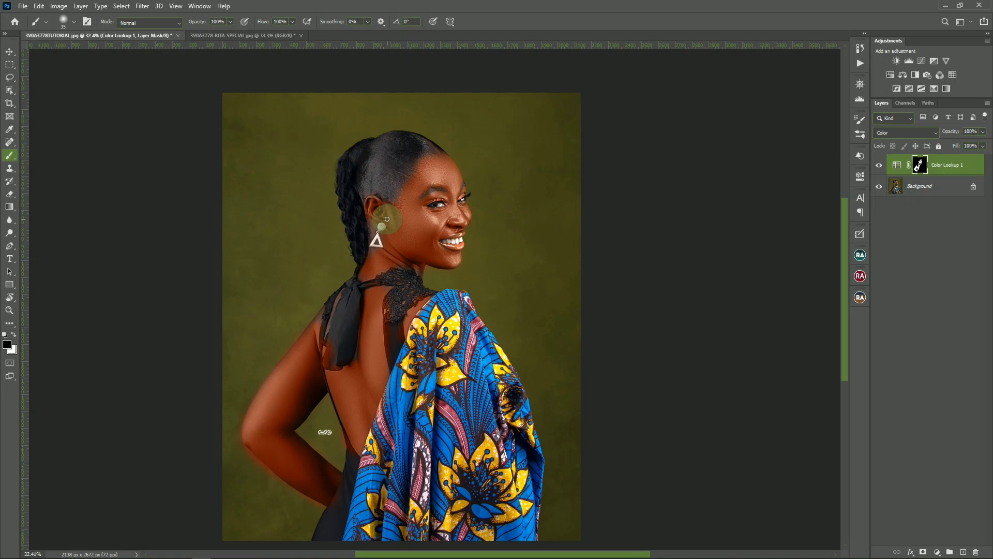
key("v")
scroll(432, 248, "down", 1)
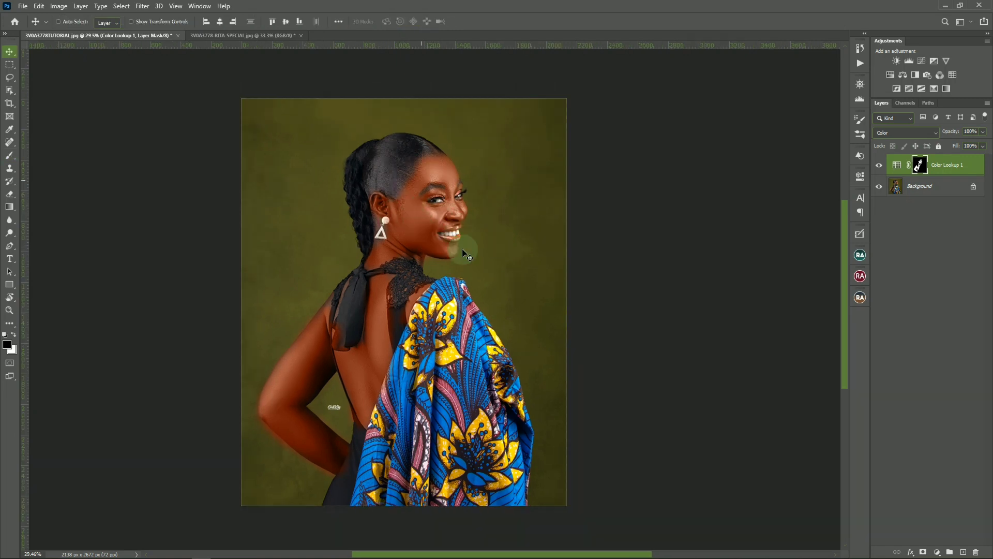
- Set the Color Lookup 1 layer opacity to 30%
left_click(983, 135)
left_click(945, 132)
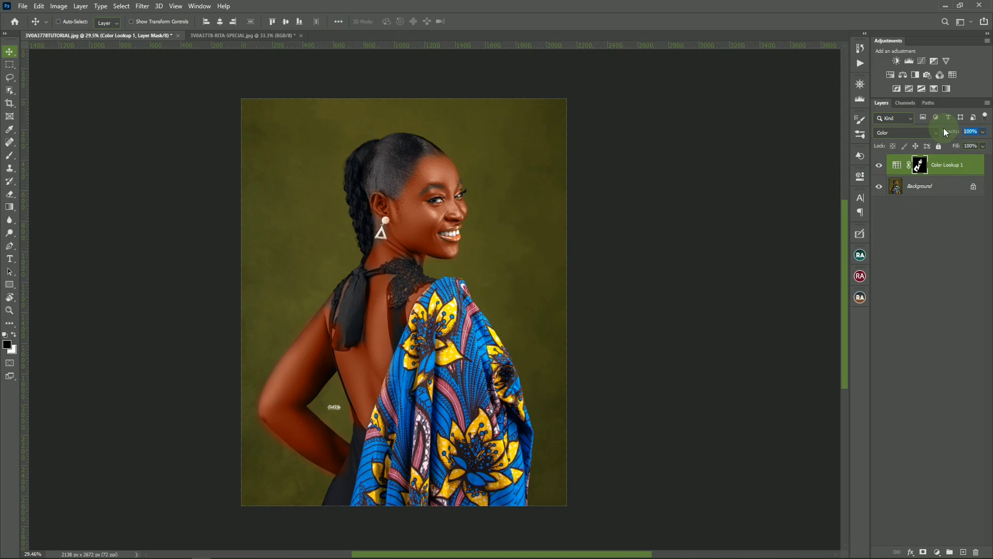
type("30")
- Open the Navigator preview, toggle Color Lookup 1 visibility to compare, then lower opacity to 20%
left_click(860, 84)
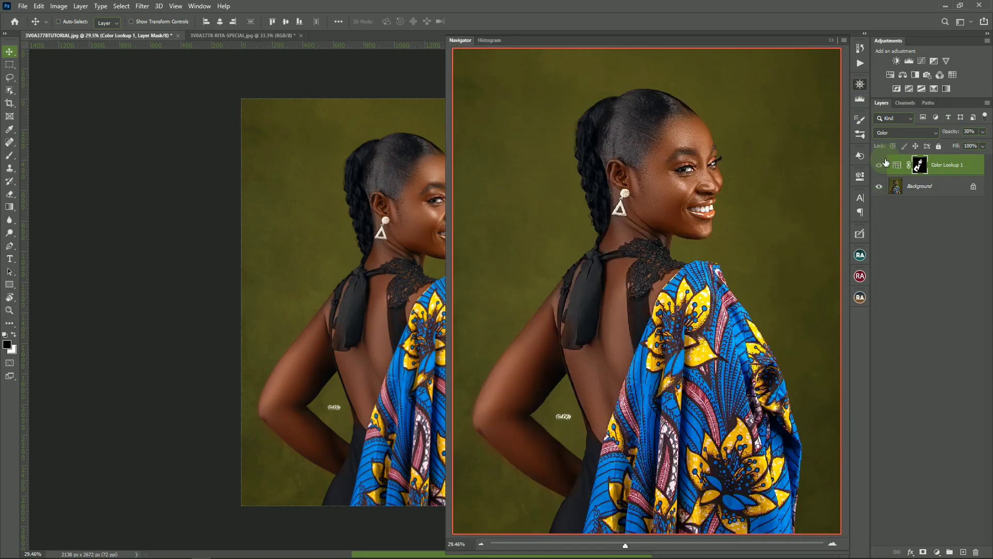
left_click(880, 165)
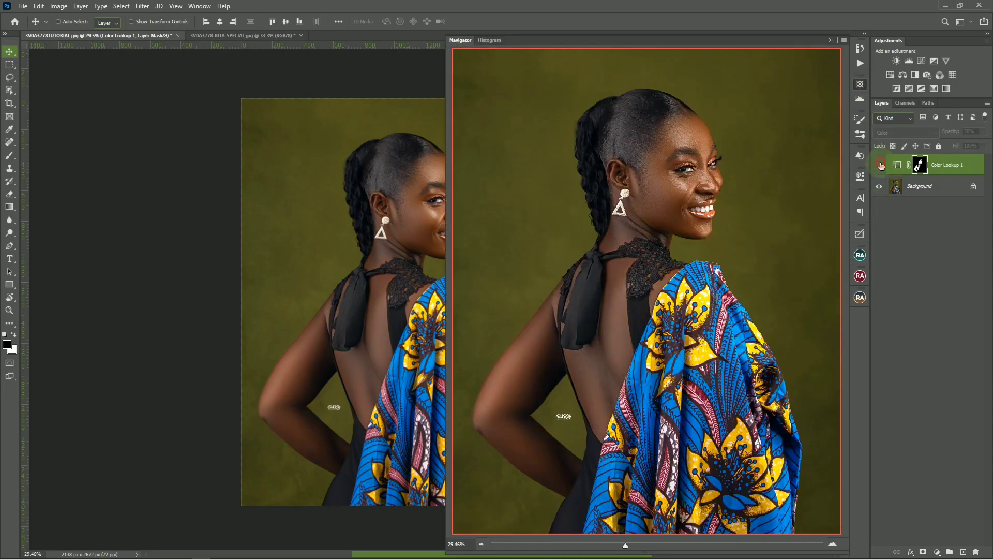
left_click(880, 165)
left_click(880, 165)
left_click(879, 165)
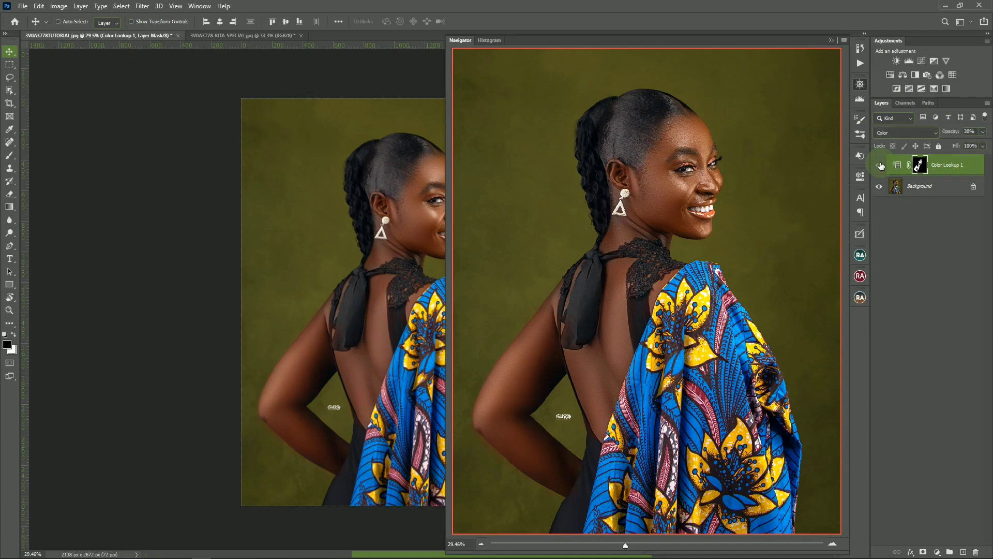
left_click(966, 131)
type("2")
- Reopen the Navigator, toggle Color Lookup 1 on and off to compare, then close the Navigator
left_click(859, 82)
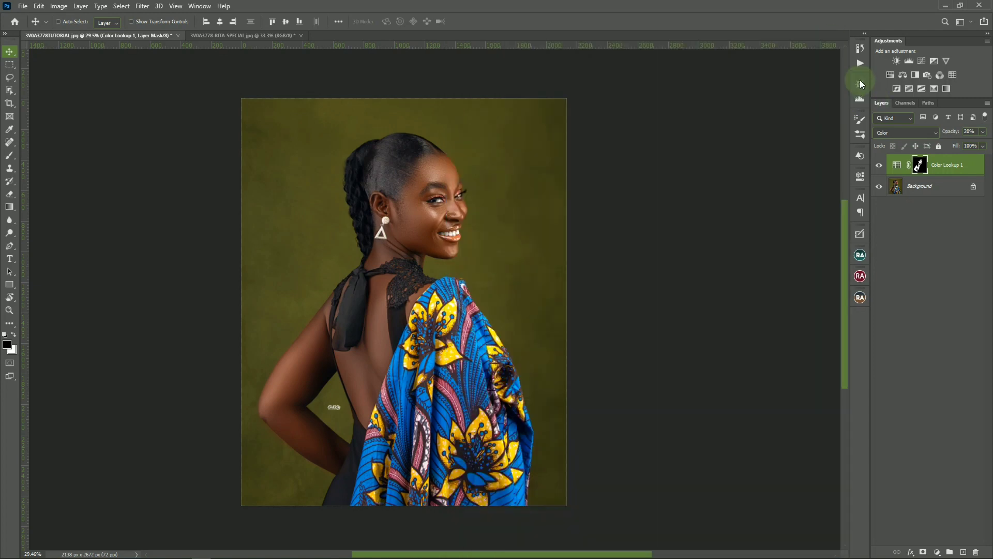
left_click(859, 87)
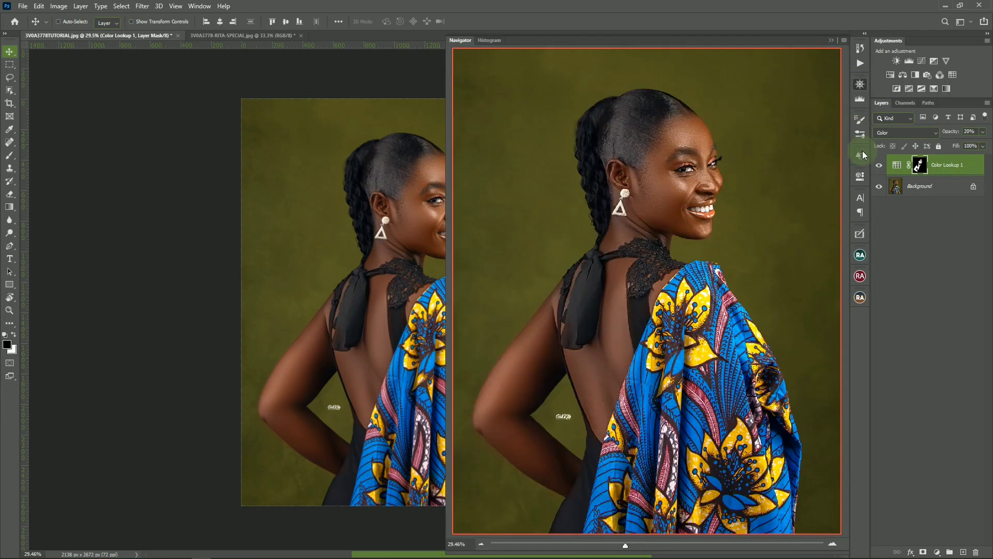
left_click(878, 165)
left_click(877, 166)
left_click(878, 165)
left_click(878, 166)
left_click(878, 165)
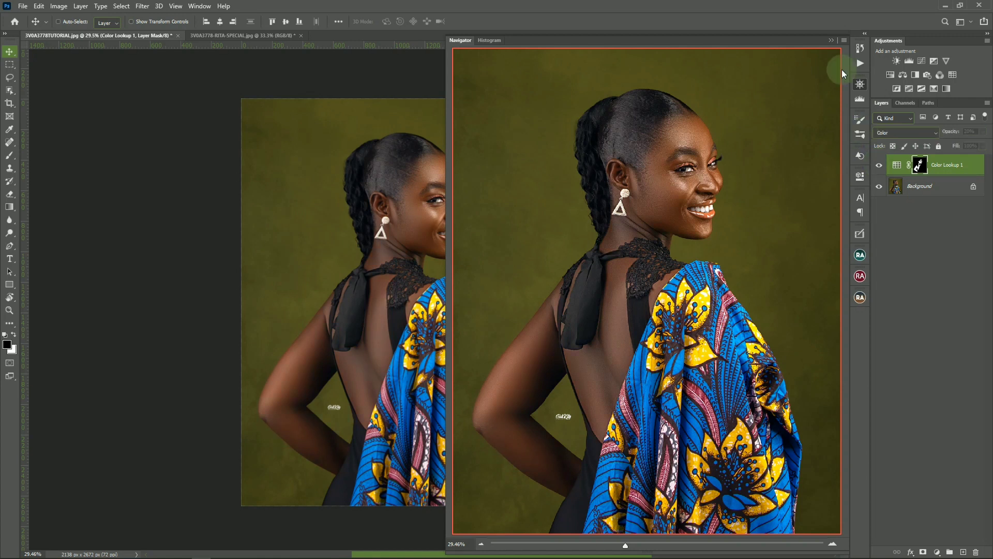
left_click(830, 40)
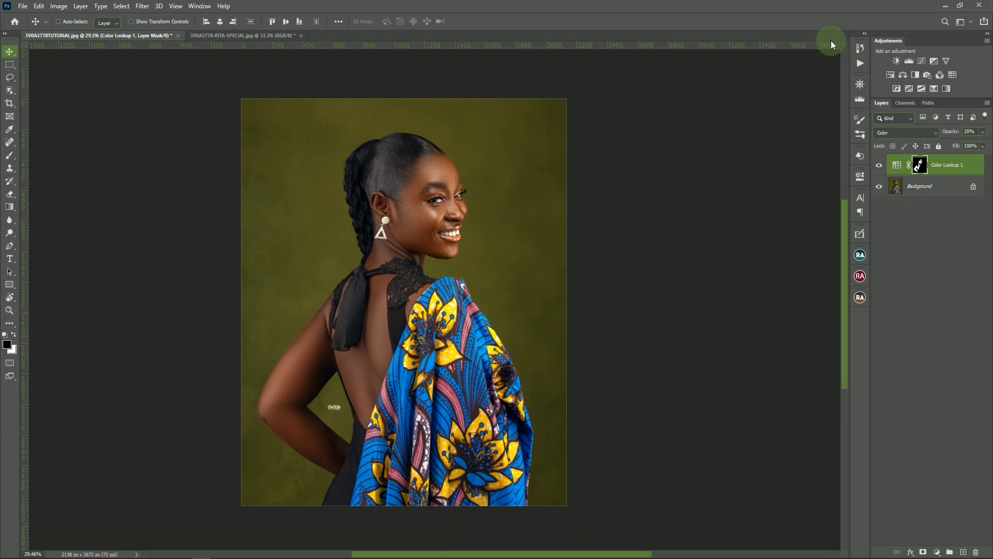